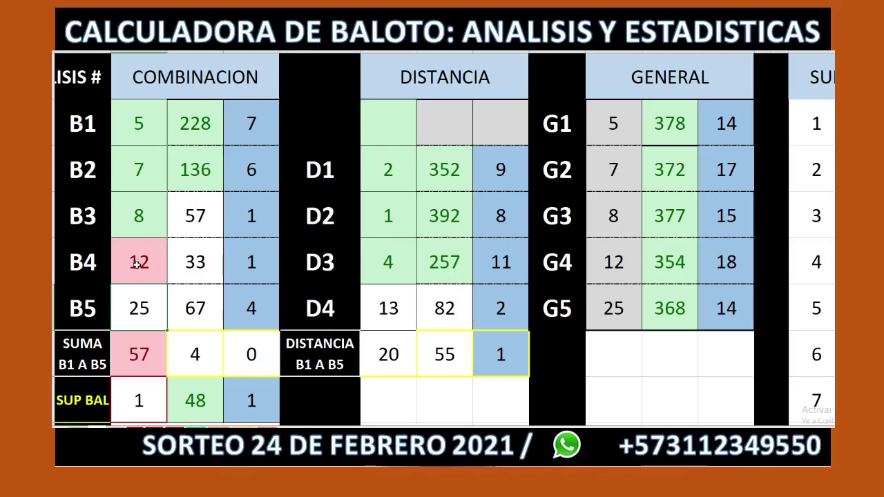
Clear the last four combination numbers and the superbalota value, keeping the first number 5.
click(137, 124)
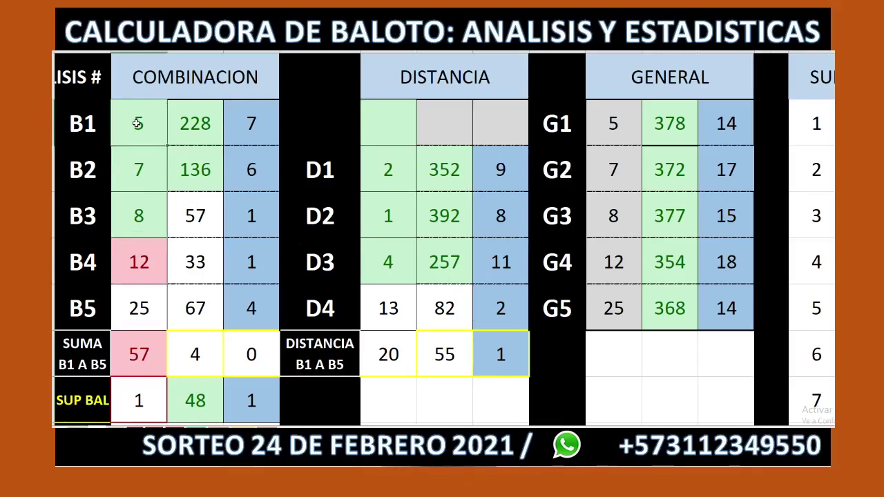
click(142, 315)
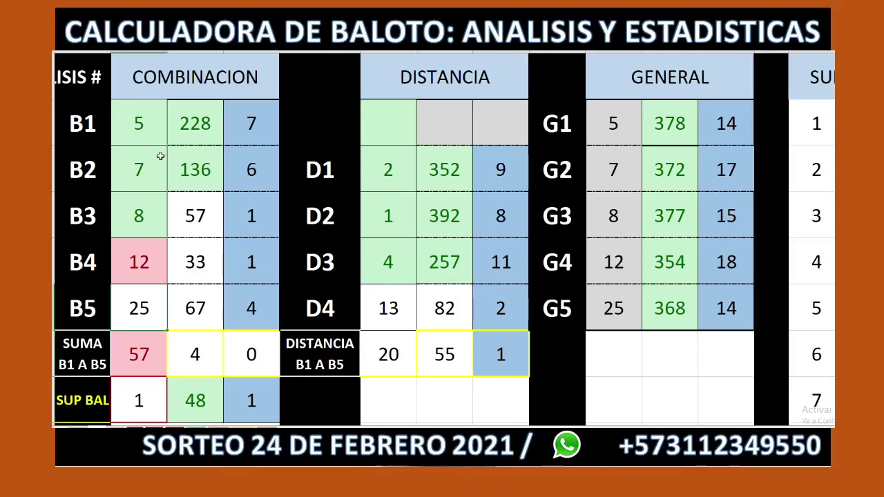
drag(139, 203, 136, 293)
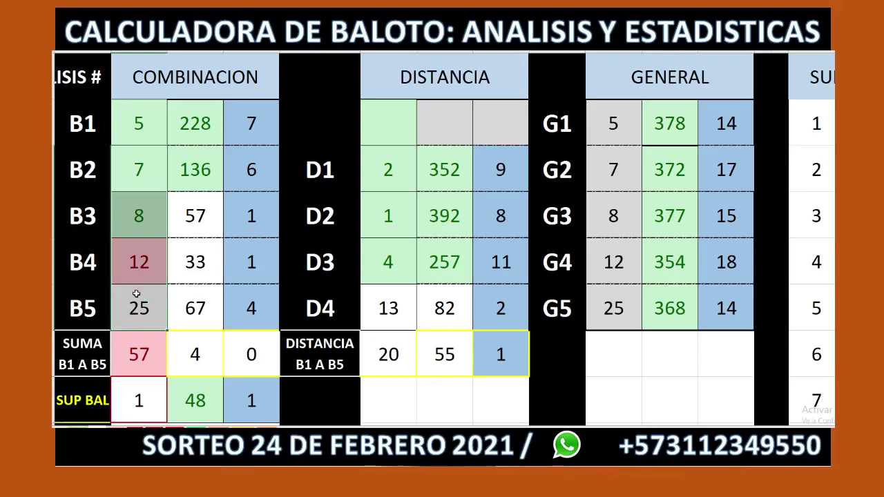
key(Delete)
click(140, 398)
key(Delete)
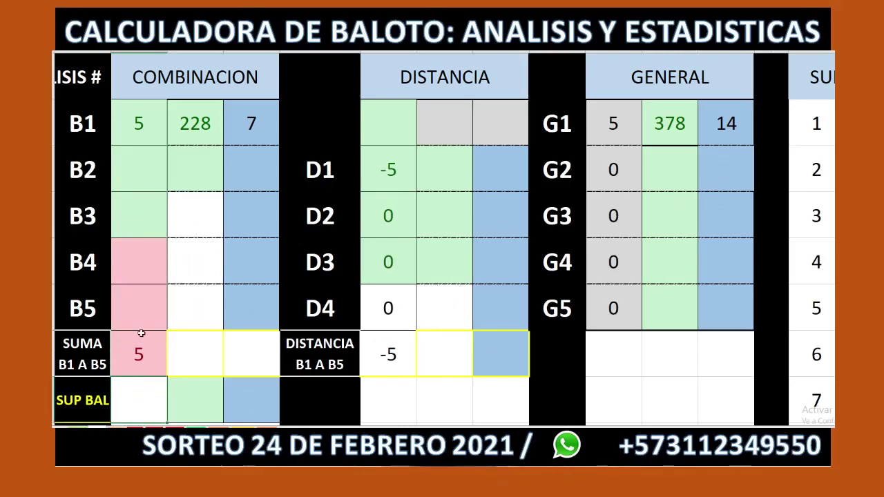
Enter 10, 12, 24 and 41 as the remaining numbers and 5 as the superbalota.
click(131, 164)
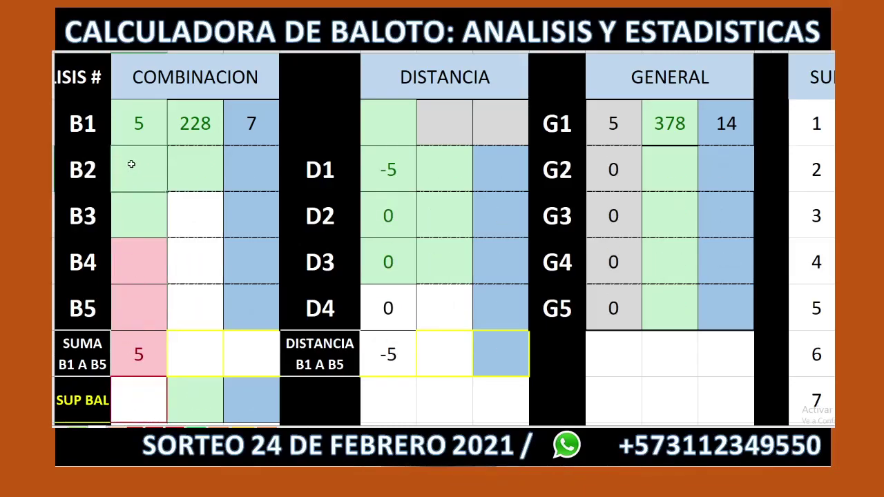
text(10)
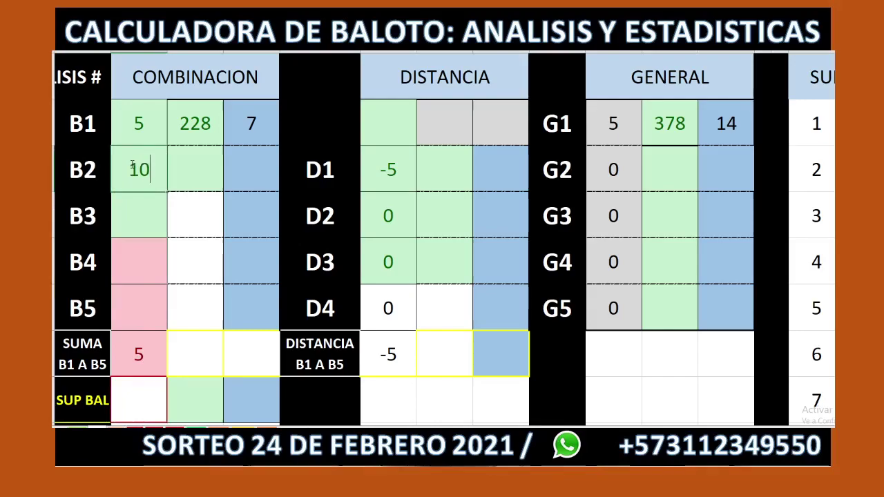
key(Return)
text(12)
key(Return)
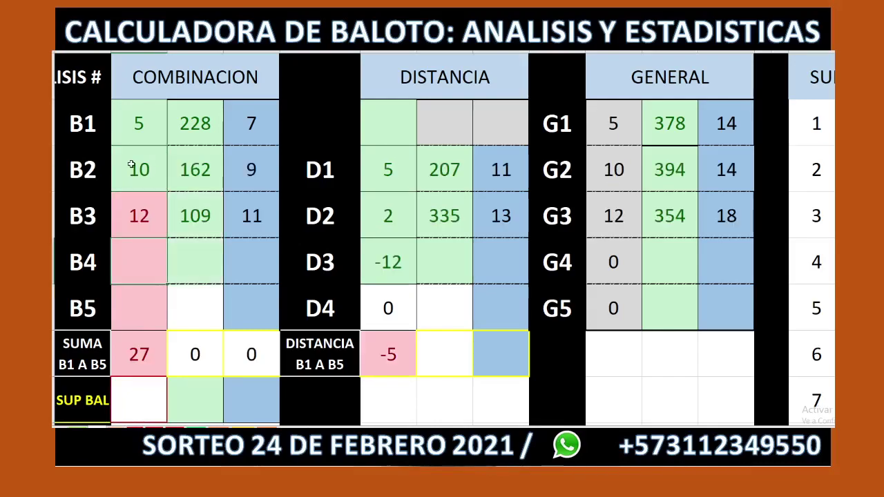
text(24)
key(Return)
text(4)
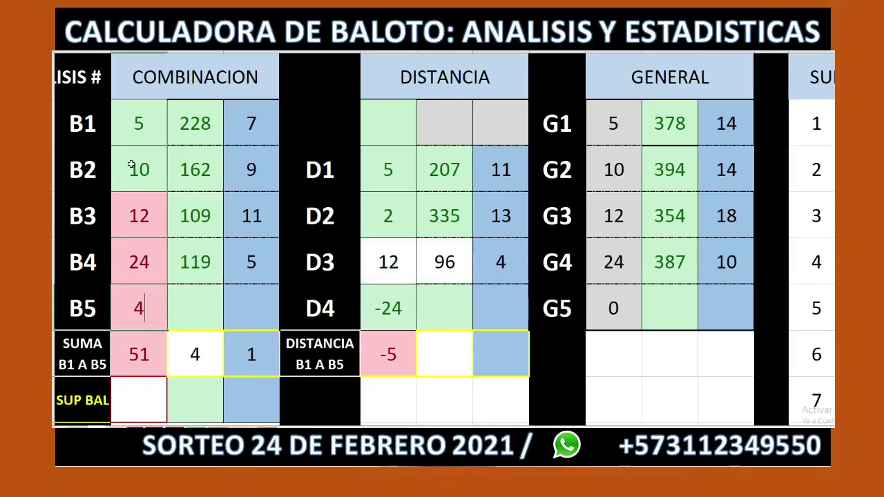
text(1)
key(Return)
text(5)
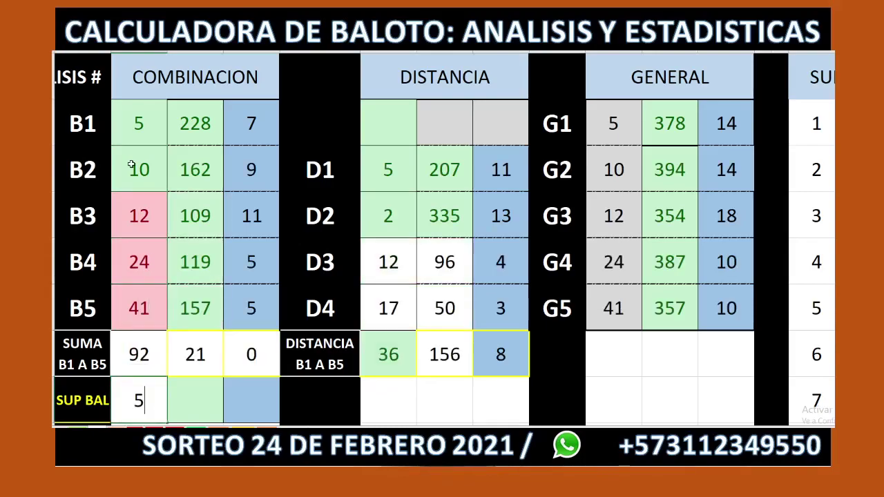
key(Return)
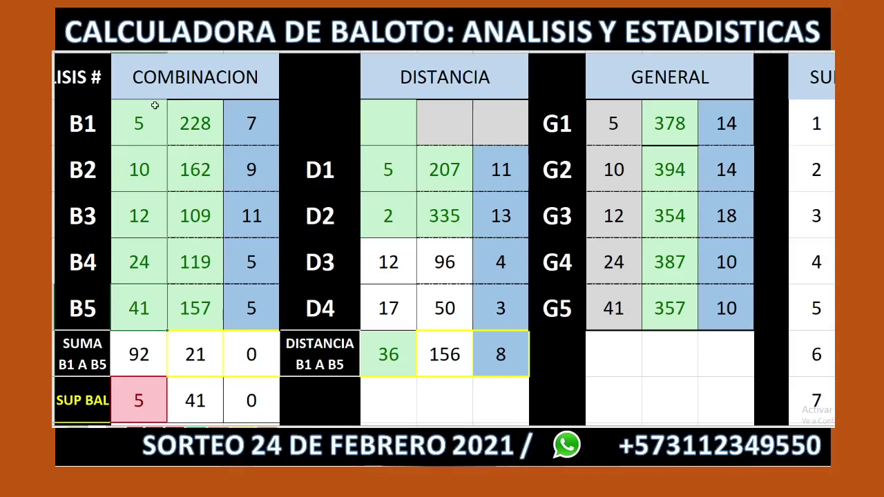
click(141, 123)
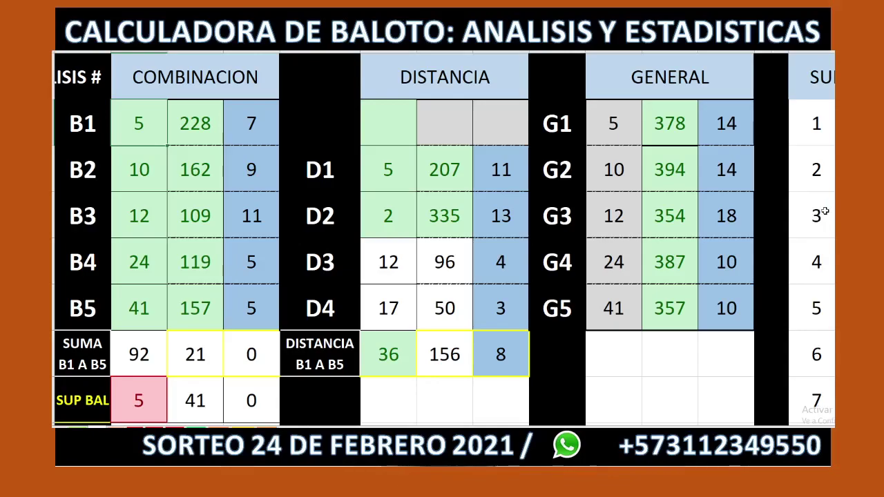
scroll(823, 211, down, 1)
scroll(822, 277, down, 1)
scroll(822, 277, down, 2)
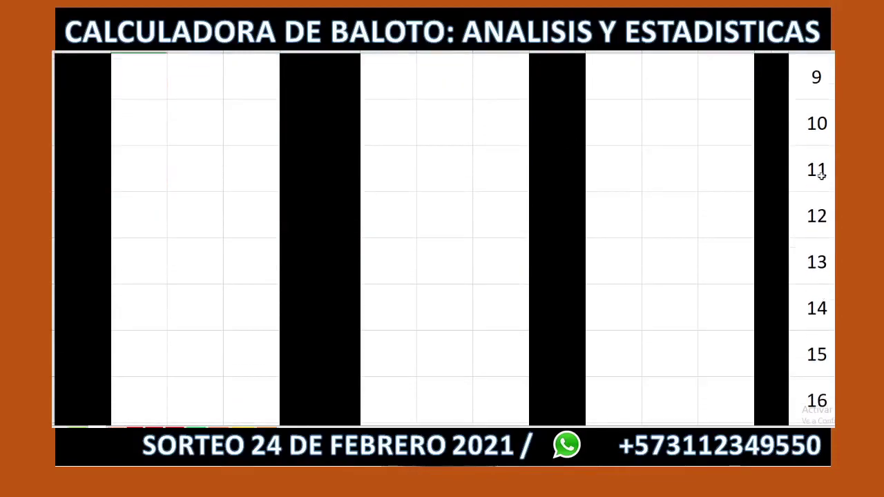
scroll(818, 269, down, 1)
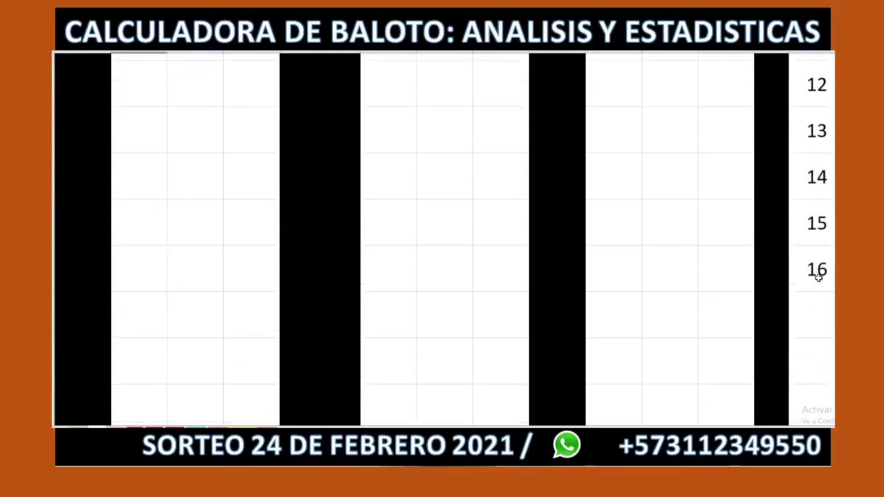
scroll(819, 272, up, 3)
scroll(820, 277, up, 1)
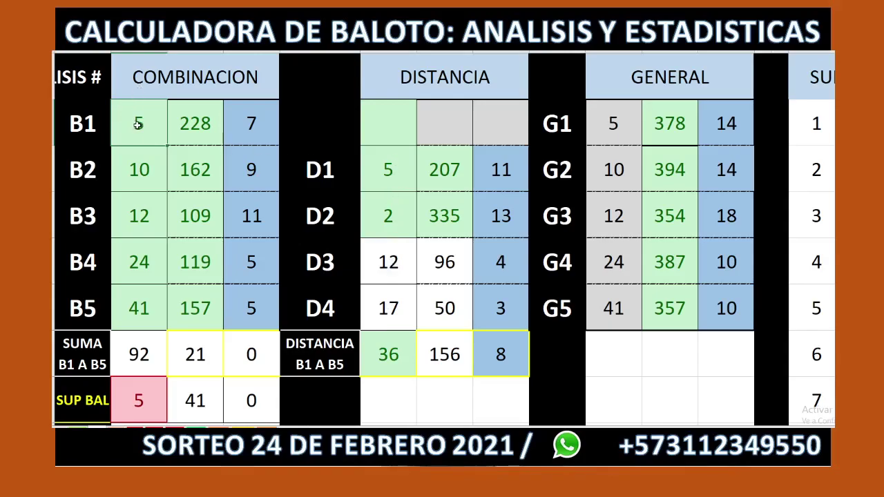
drag(135, 164, 131, 302)
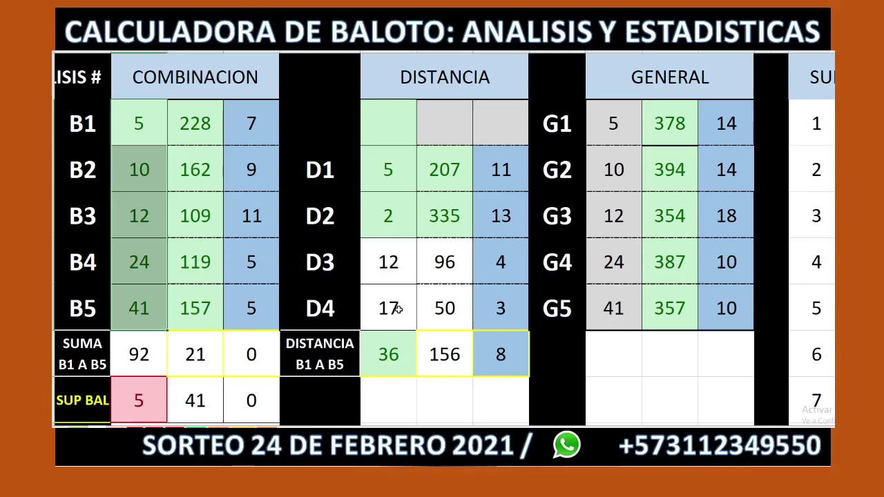
click(138, 120)
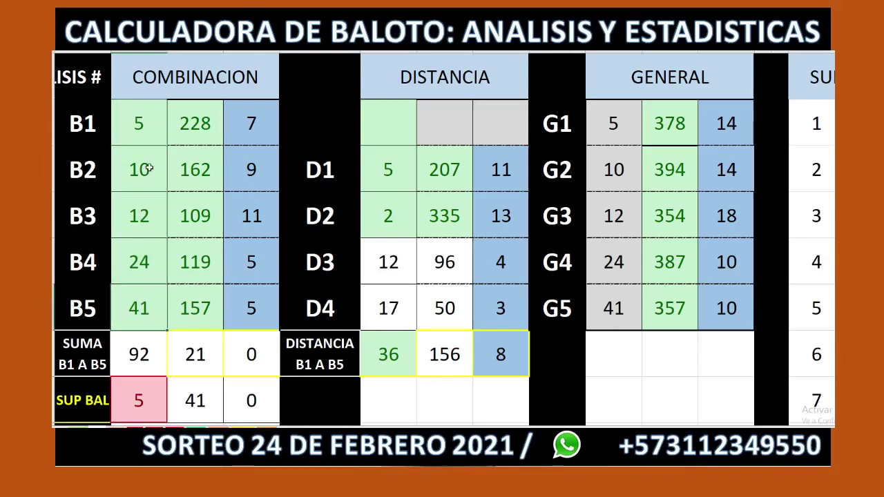
click(138, 118)
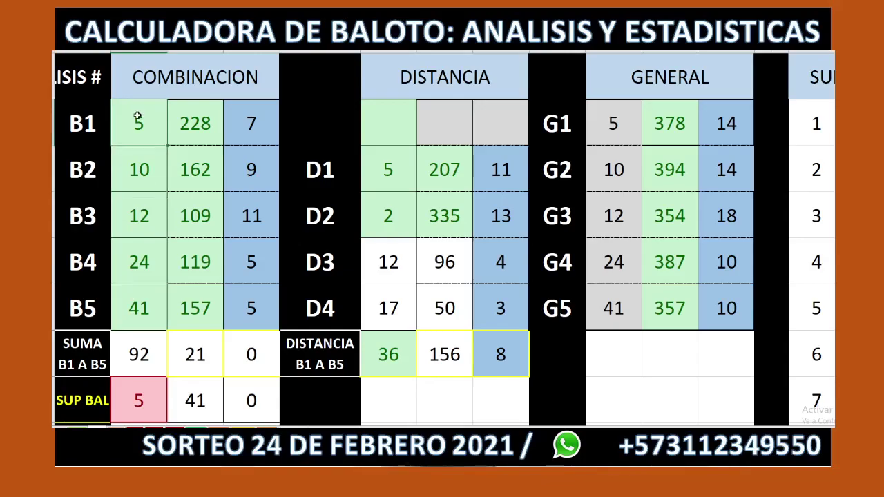
click(142, 305)
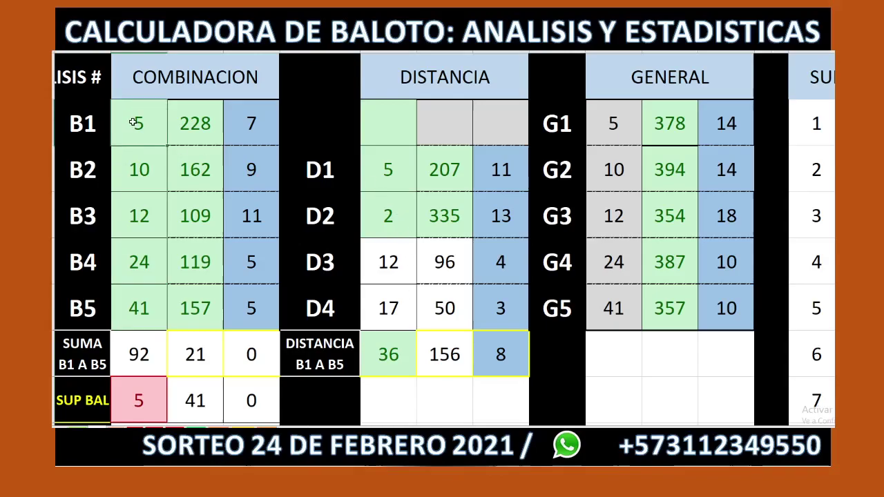
drag(133, 163, 132, 293)
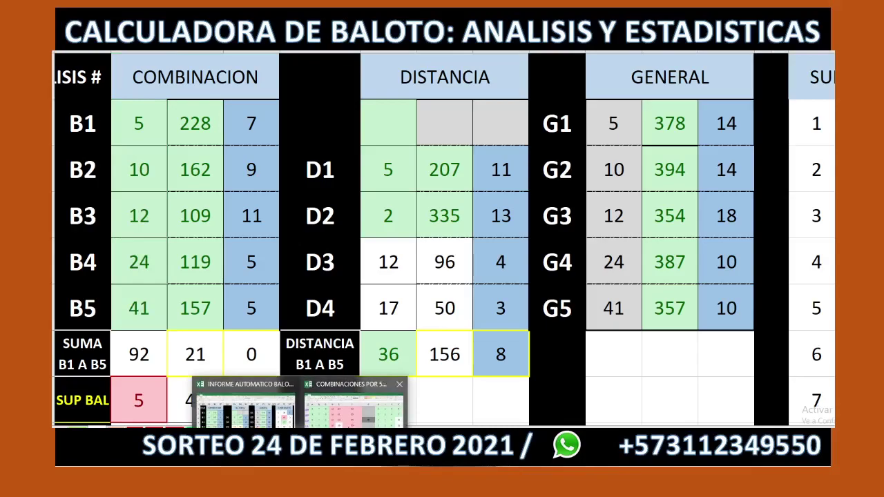
click(354, 407)
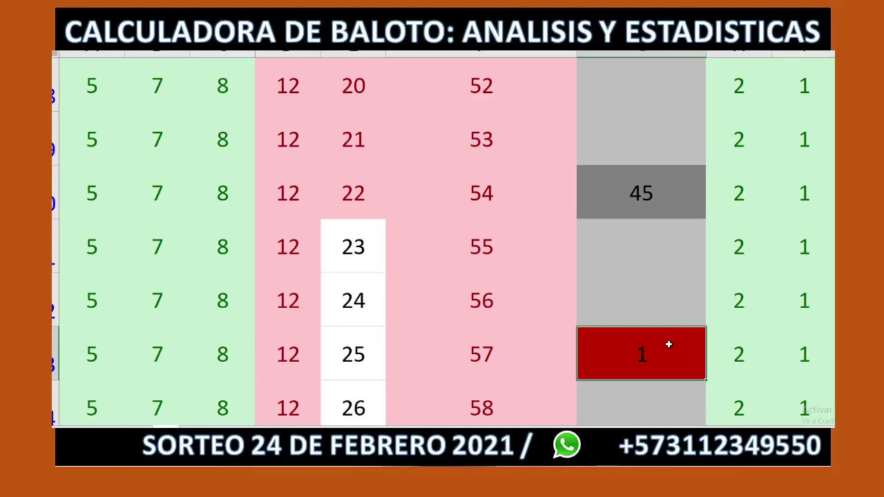
click(623, 288)
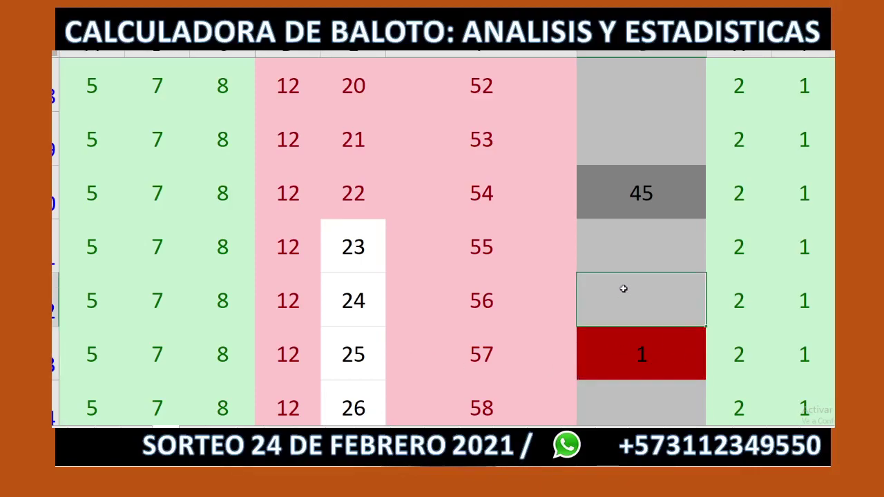
scroll(623, 288, up, 3)
drag(616, 156, 616, 422)
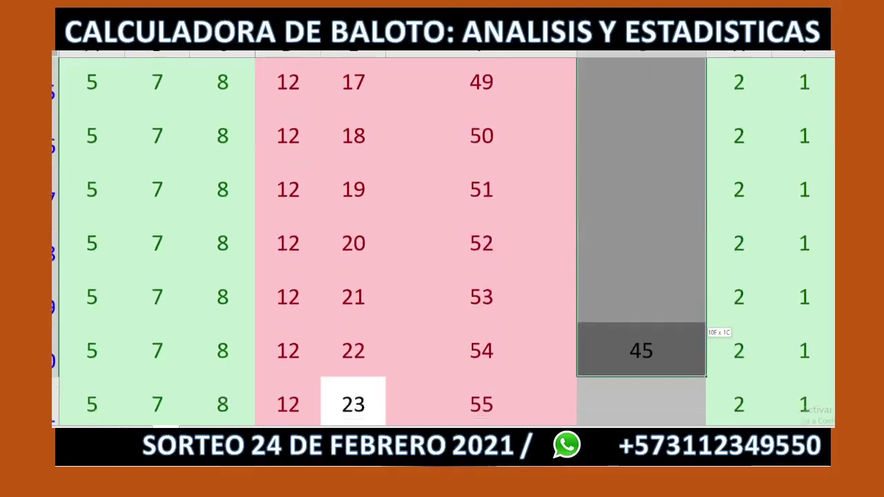
drag(616, 422, 619, 220)
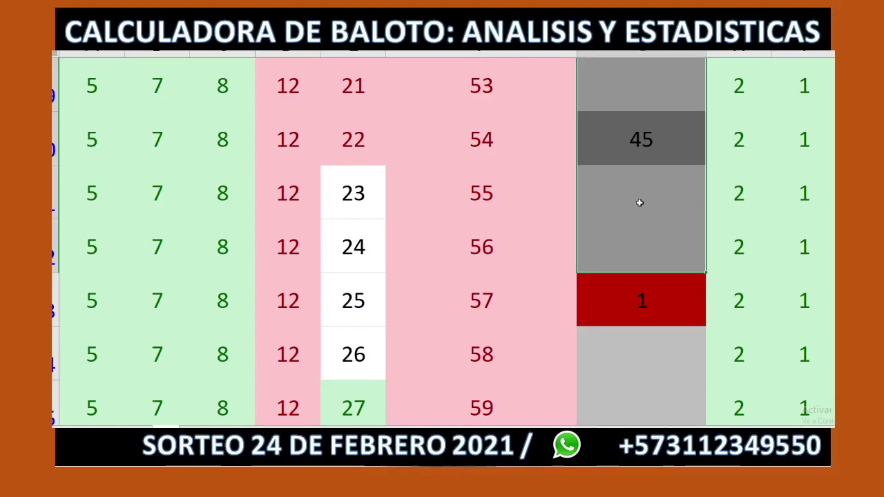
scroll(639, 203, up, 3)
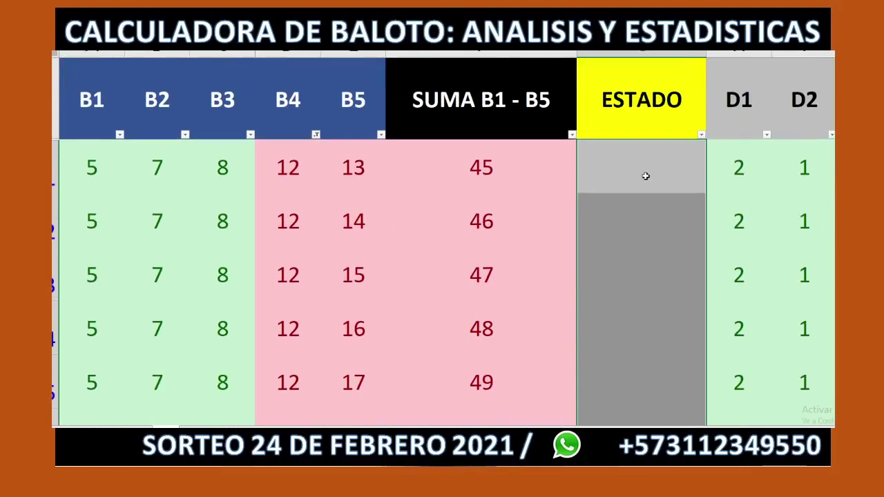
click(646, 176)
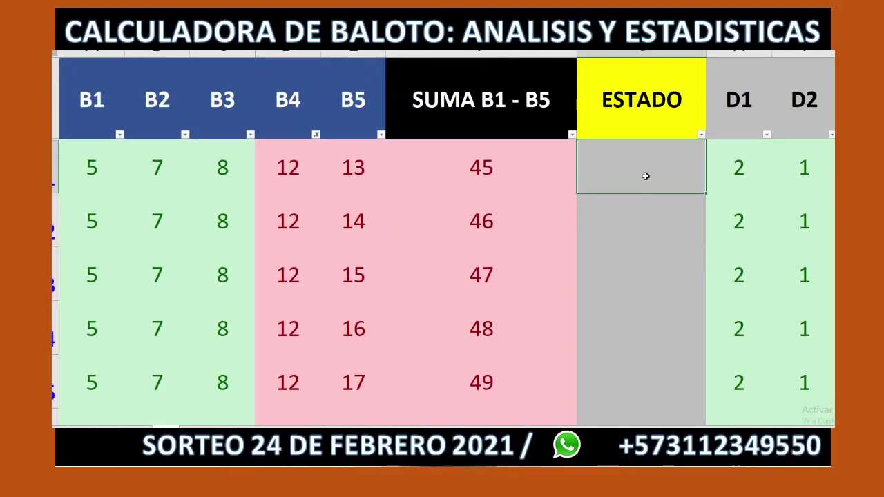
scroll(645, 176, down, 1)
scroll(645, 176, down, 1)
scroll(646, 177, down, 2)
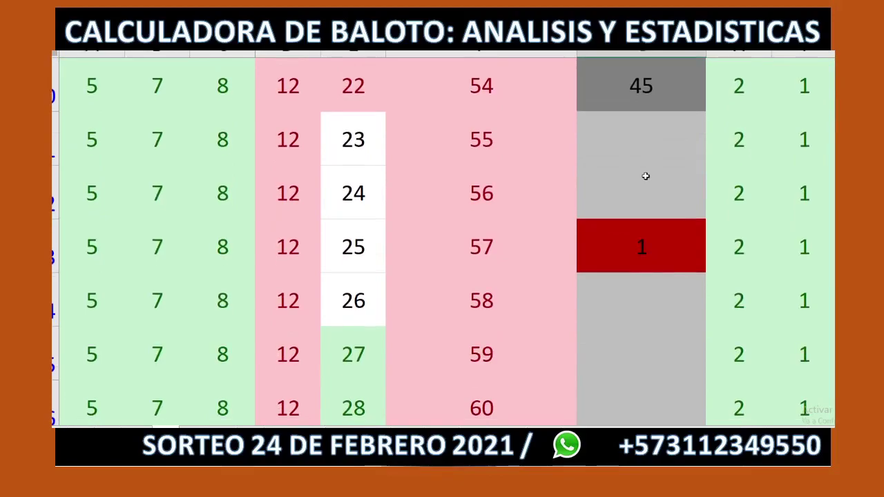
scroll(645, 176, down, 1)
scroll(645, 176, down, 1)
scroll(645, 176, down, 1)
scroll(646, 176, down, 2)
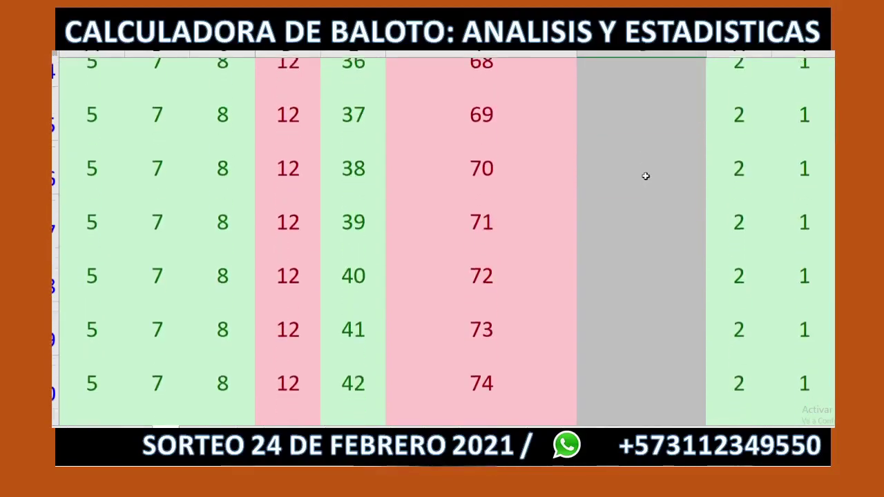
scroll(646, 176, up, 8)
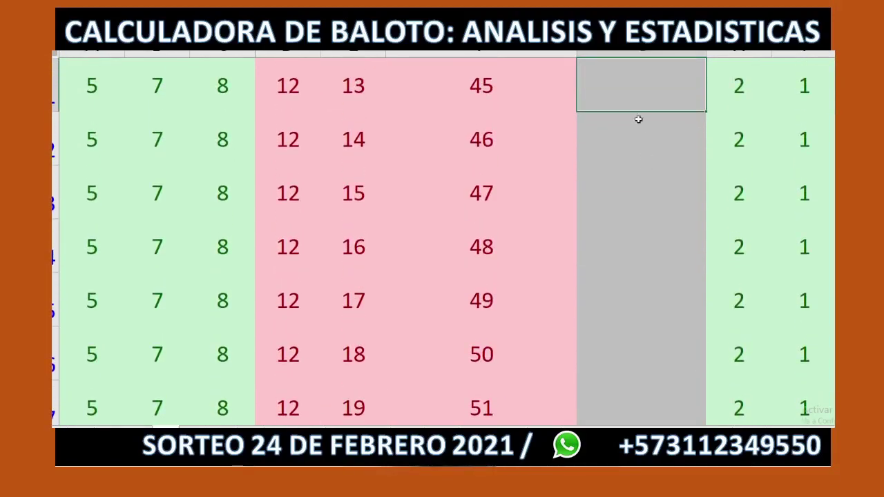
drag(630, 94, 624, 333)
scroll(623, 332, down, 1)
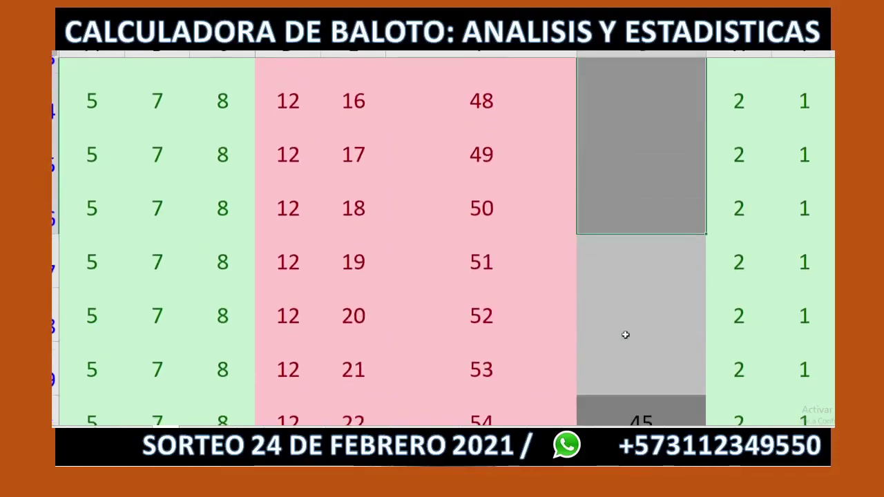
scroll(625, 334, down, 1)
click(633, 261)
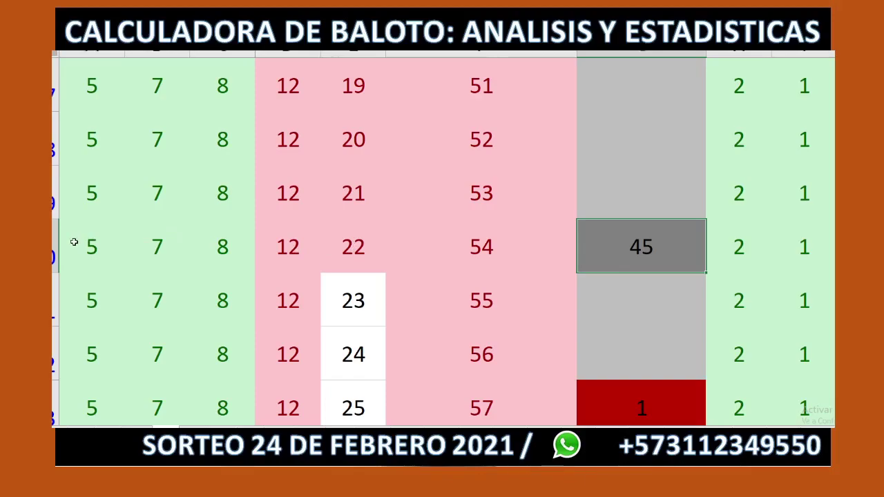
drag(647, 151, 646, 307)
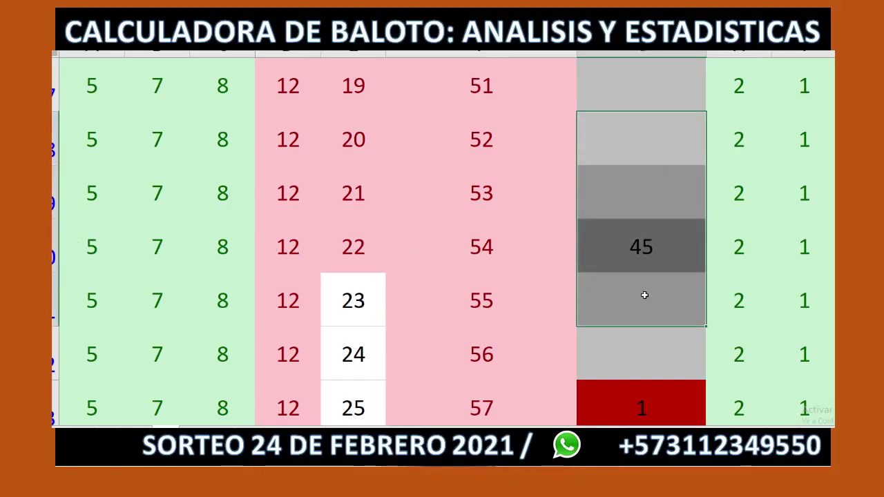
scroll(628, 252, down, 1)
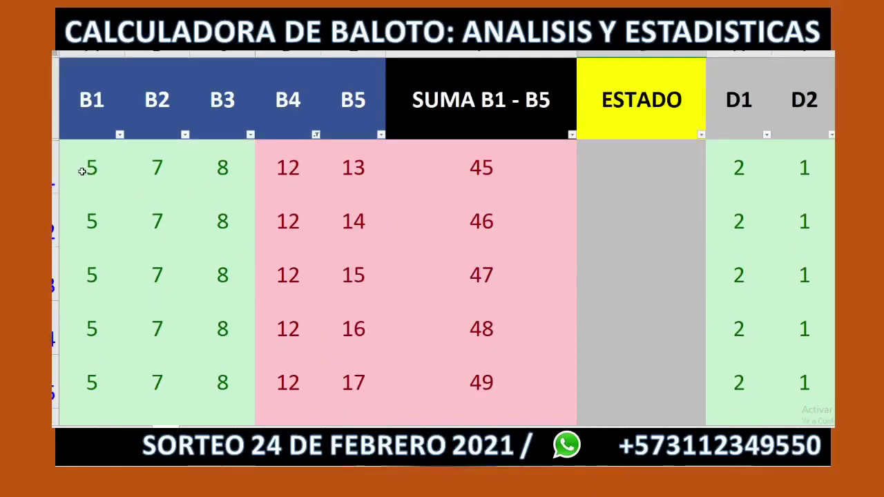
scroll(279, 228, down, 1)
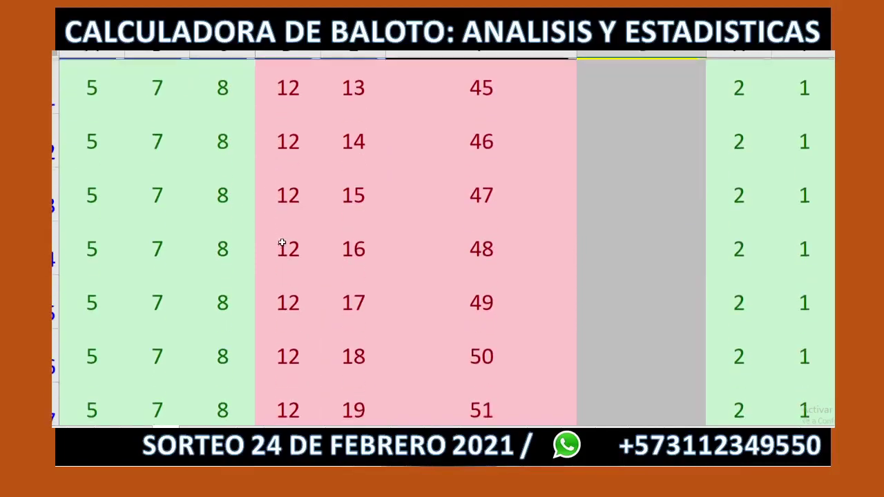
scroll(286, 256, down, 2)
scroll(283, 276, down, 1)
scroll(285, 286, down, 1)
scroll(279, 297, down, 1)
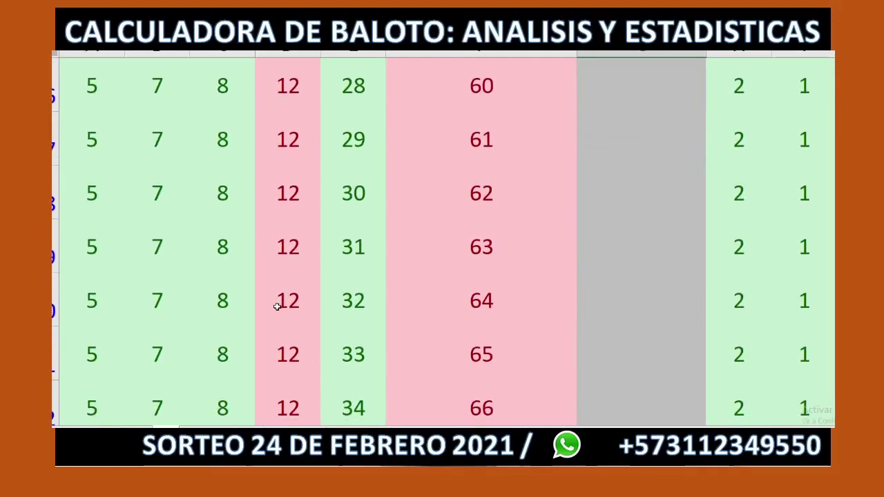
scroll(276, 305, down, 2)
scroll(234, 311, down, 1)
scroll(159, 315, down, 1)
scroll(114, 297, down, 1)
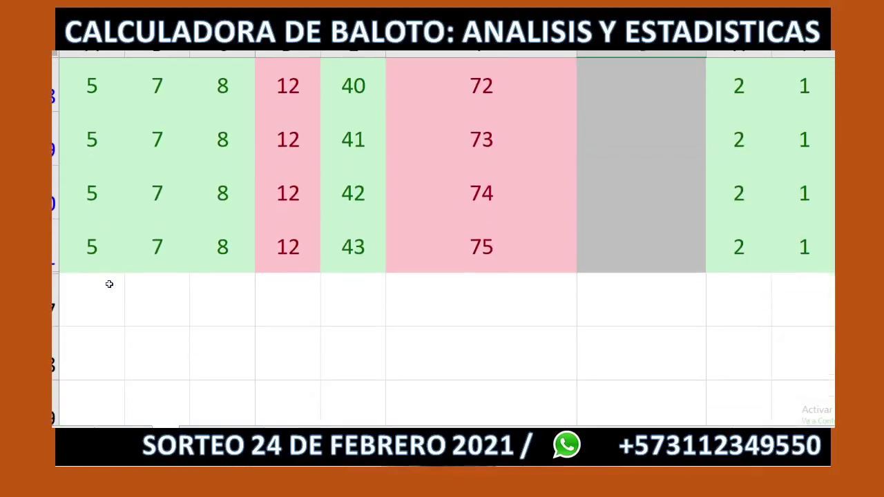
scroll(109, 270, up, 1)
scroll(109, 260, up, 2)
scroll(110, 260, up, 2)
scroll(110, 260, up, 1)
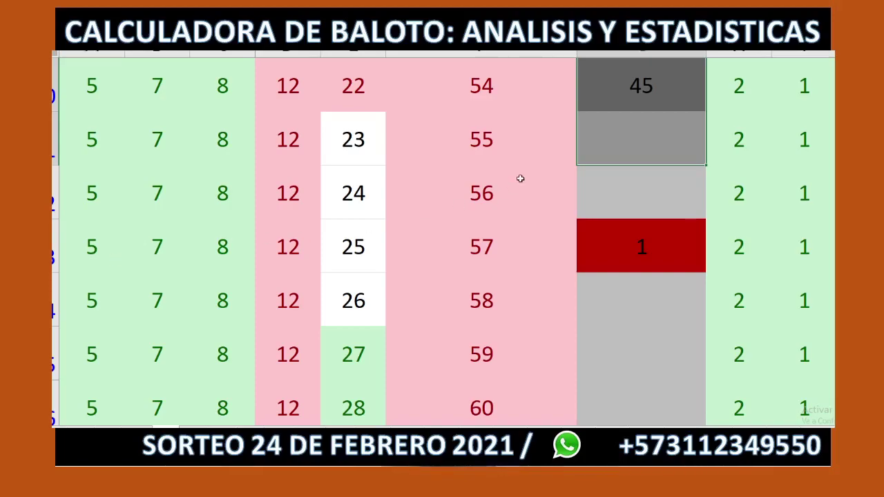
drag(634, 106, 632, 93)
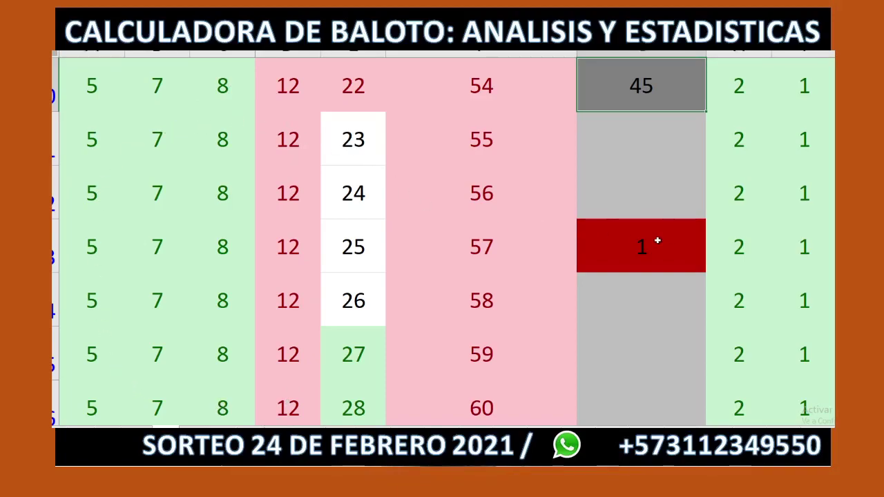
click(636, 244)
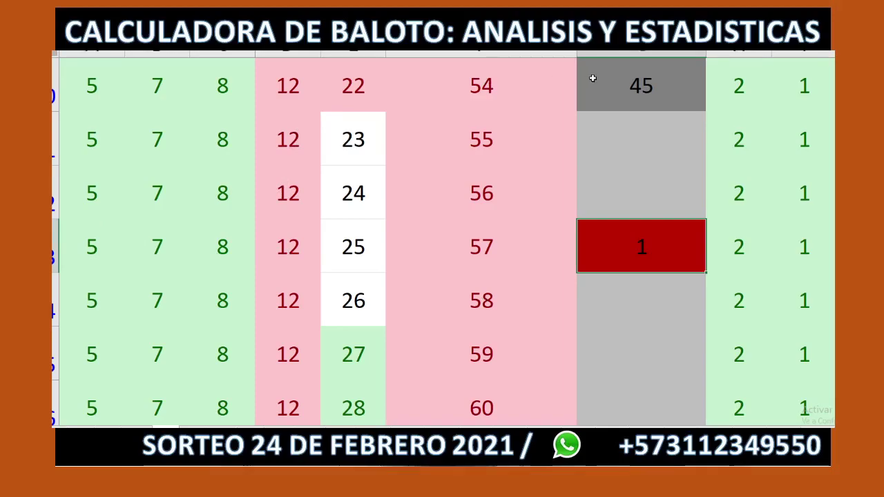
click(621, 84)
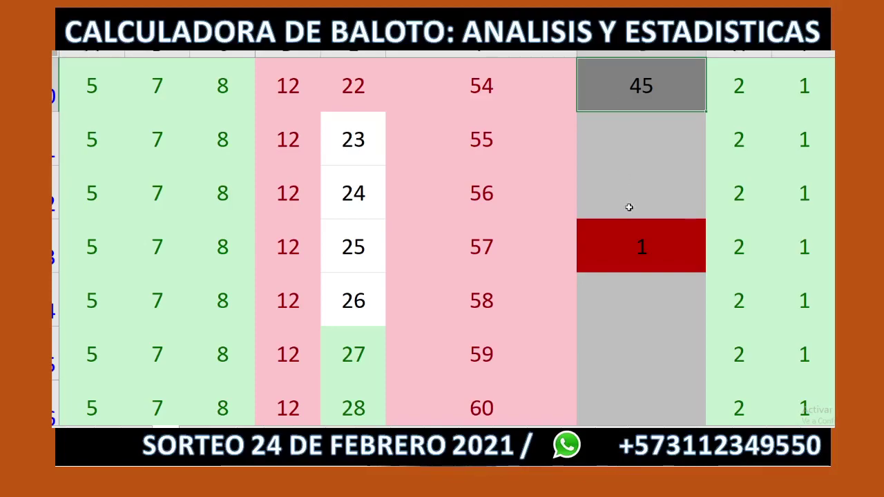
click(627, 252)
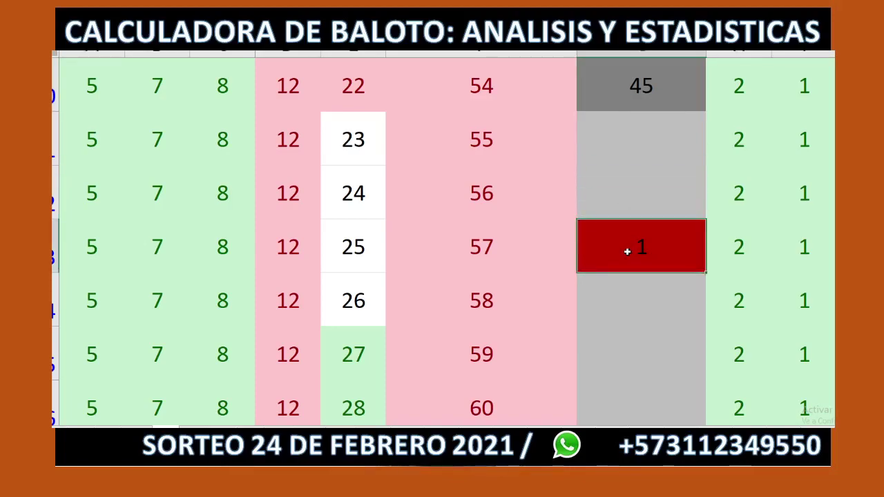
scroll(615, 131, up, 1)
scroll(618, 129, up, 2)
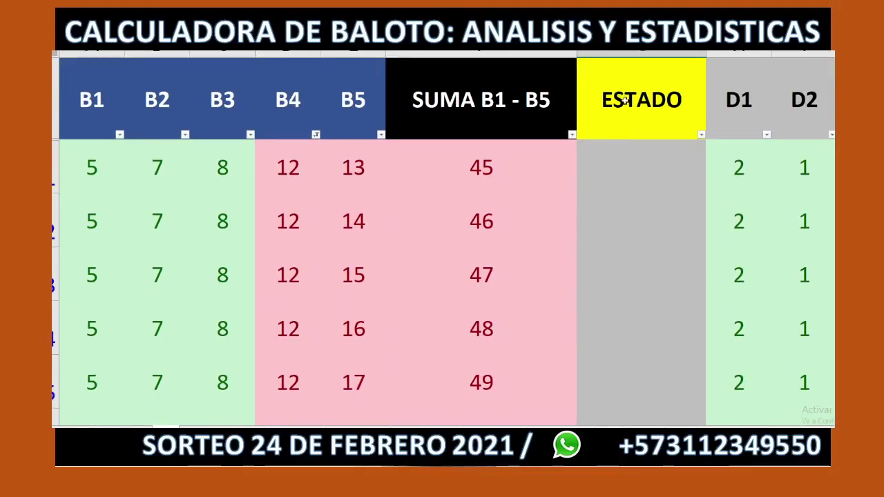
drag(642, 166, 628, 359)
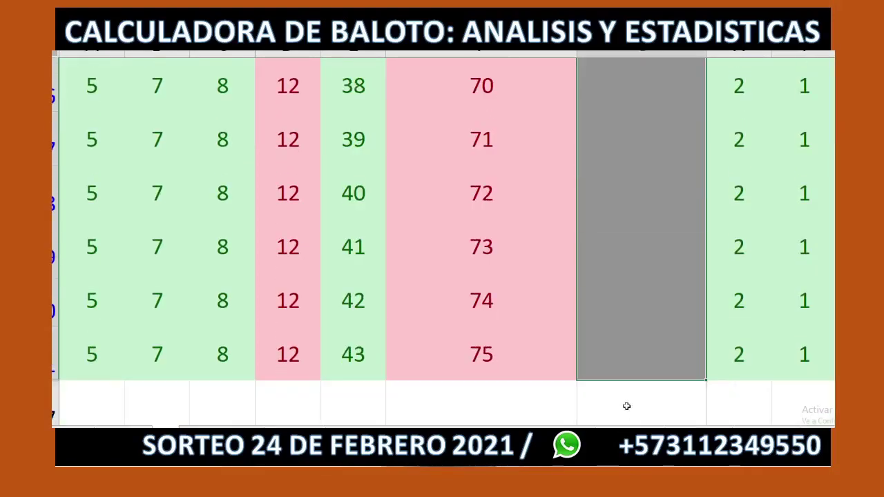
drag(628, 345, 623, 346)
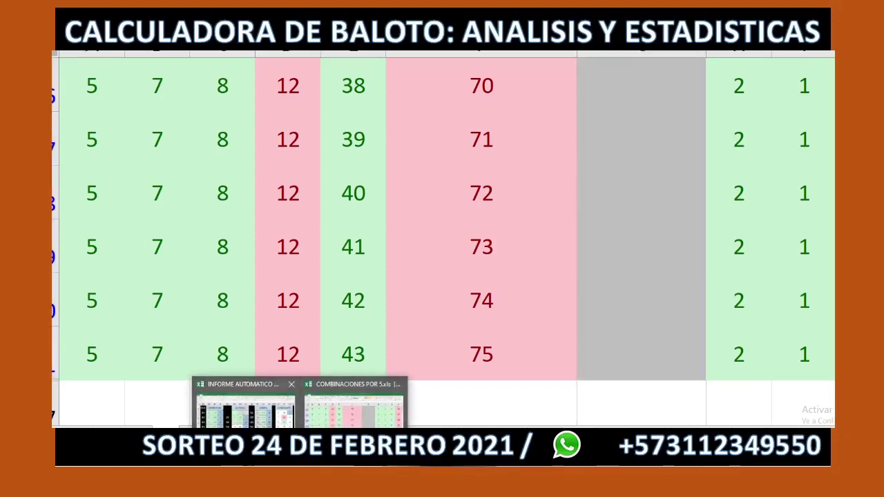
Switch to the INFORME AUTOMATICO workbook and back to the COMBINACIONES POR 5 workbook.
click(249, 422)
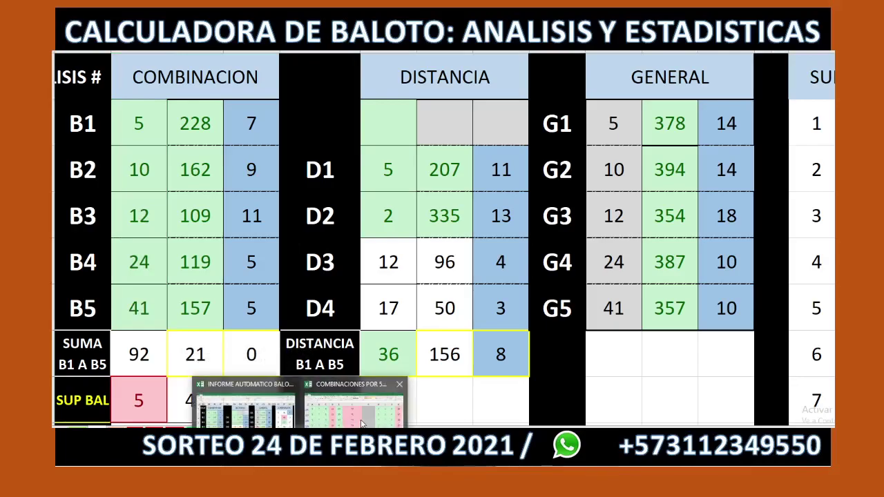
click(361, 420)
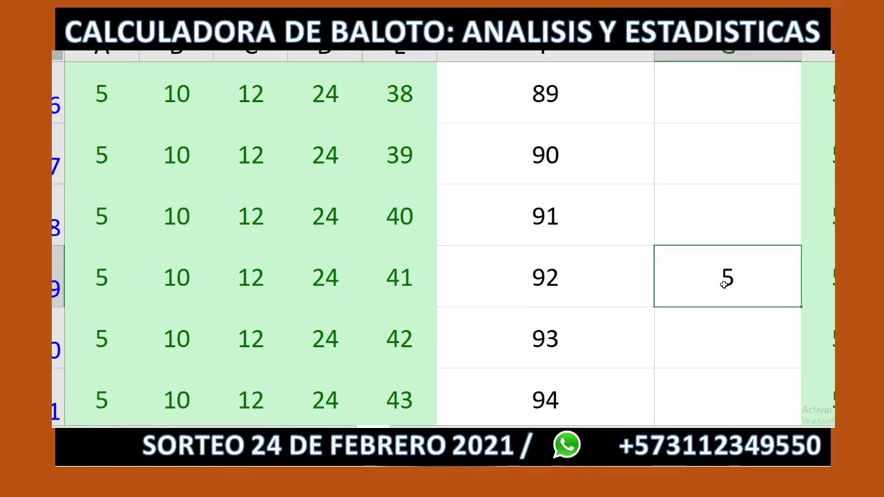
Shade the ESTADO cells orange, including those beside sums 93 and 94.
scroll(724, 281, up, 2)
scroll(723, 283, up, 3)
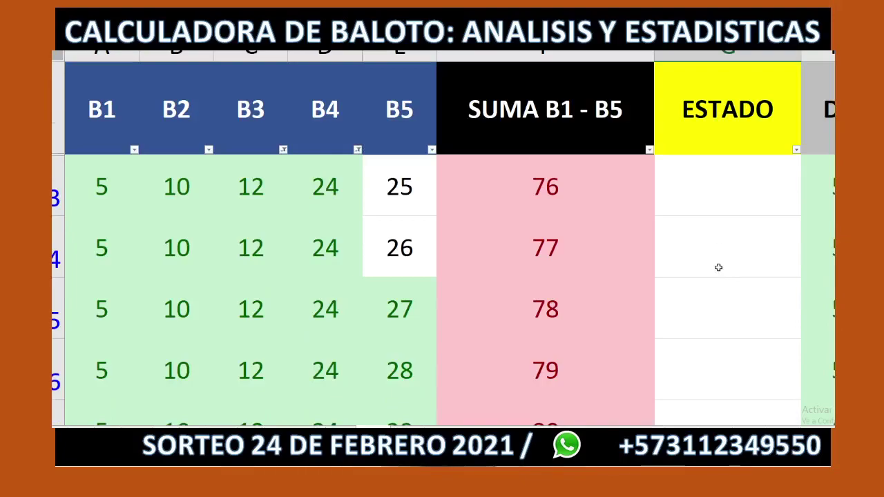
mouse_move(716, 195)
mouse_down()
mouse_move(794, 314)
mouse_move(707, 356)
mouse_up()
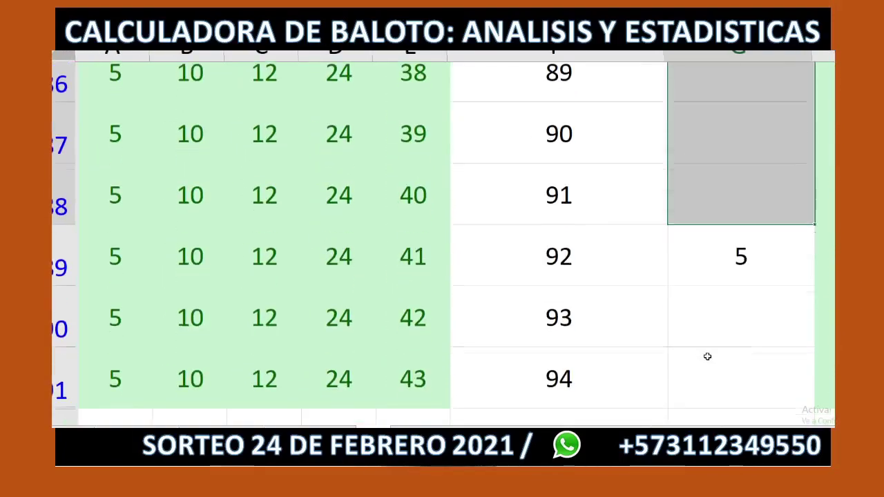
scroll(708, 290, down, 1)
scroll(710, 193, up, 1)
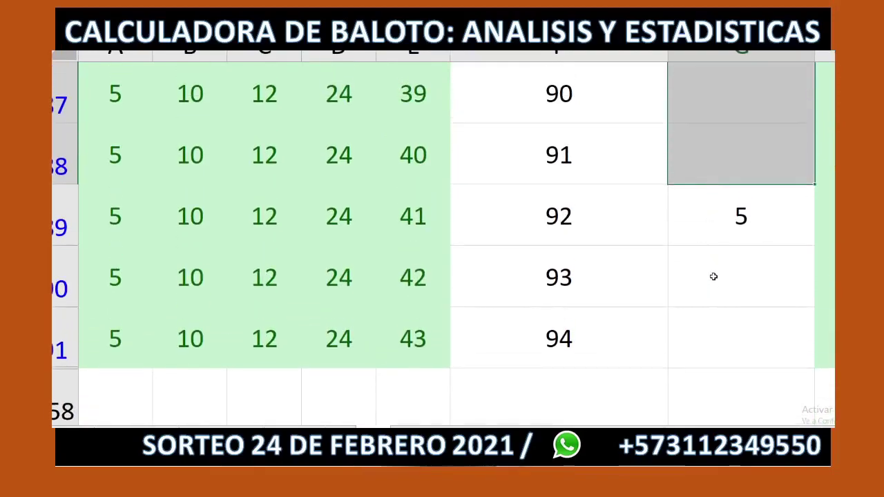
ctrl+drag(711, 277, 706, 326)
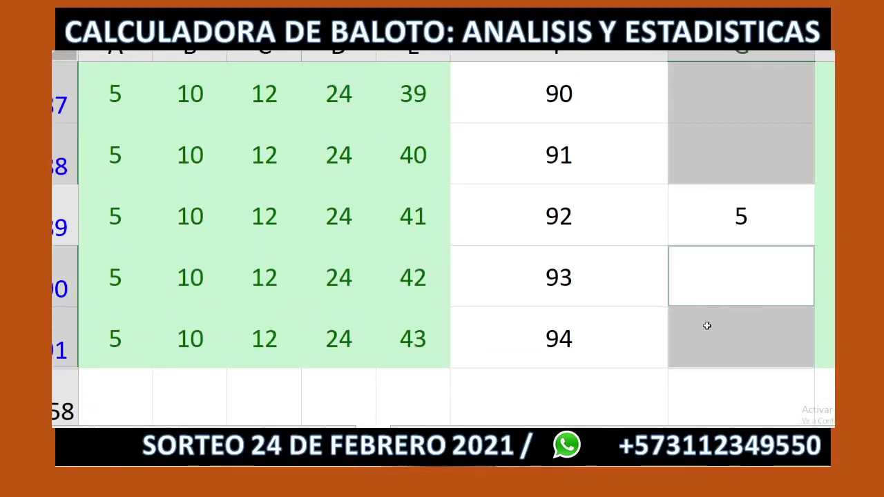
click(178, 41)
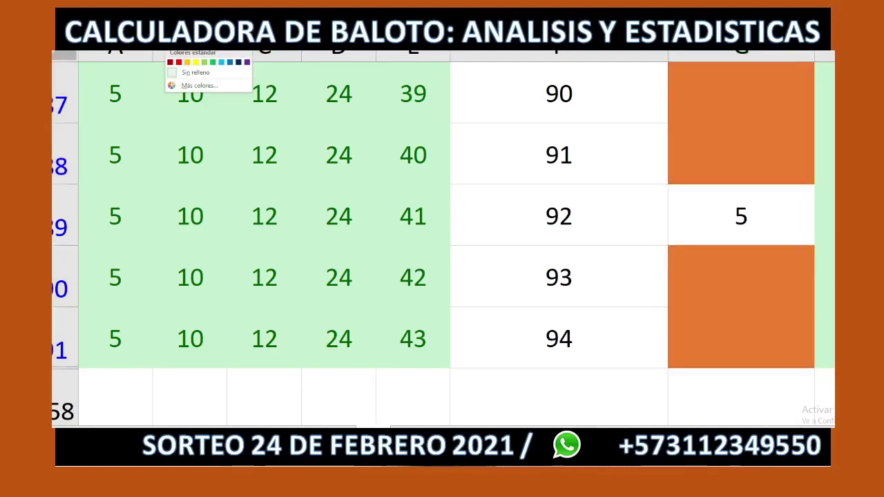
click(187, 62)
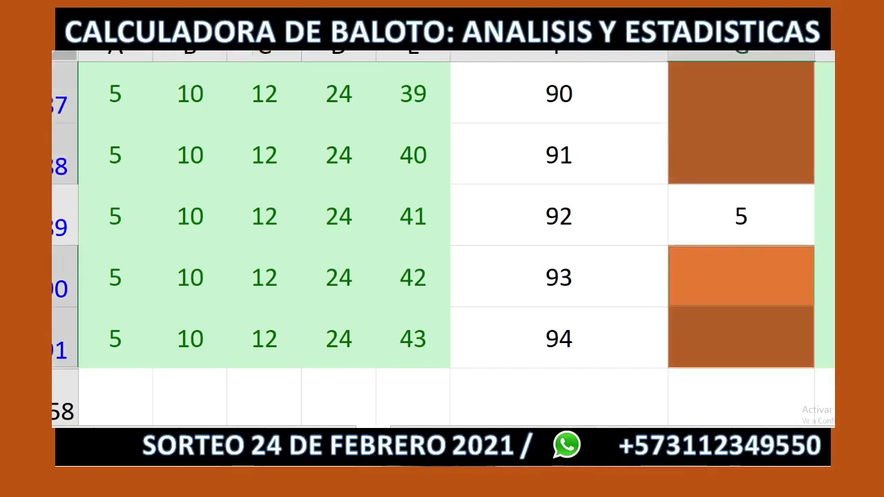
Fill the ESTADO cell showing 5 beside sum 92 dark red.
click(721, 212)
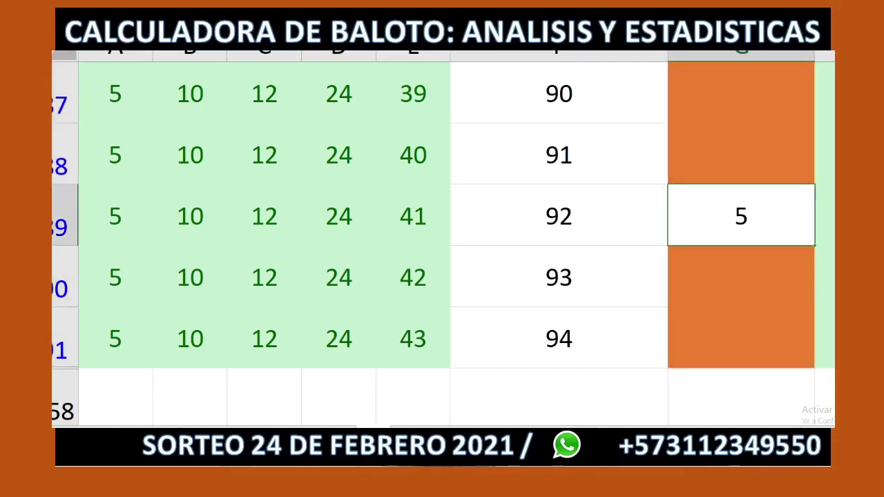
click(178, 43)
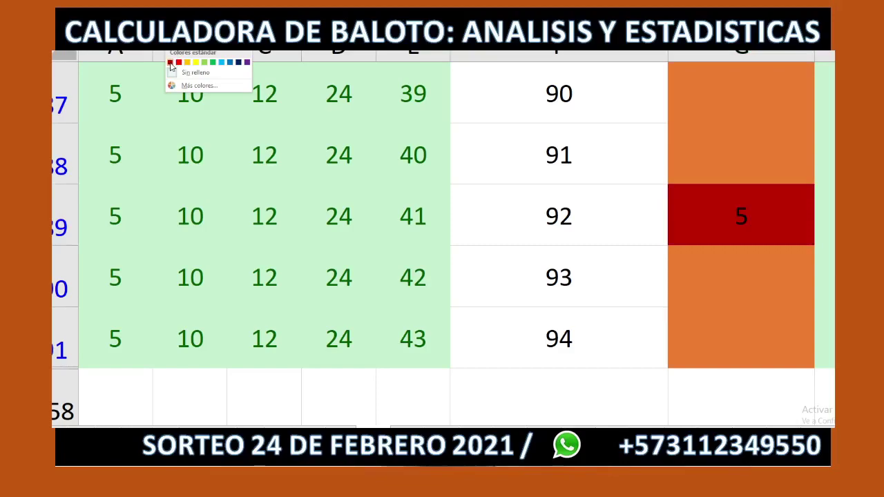
click(170, 63)
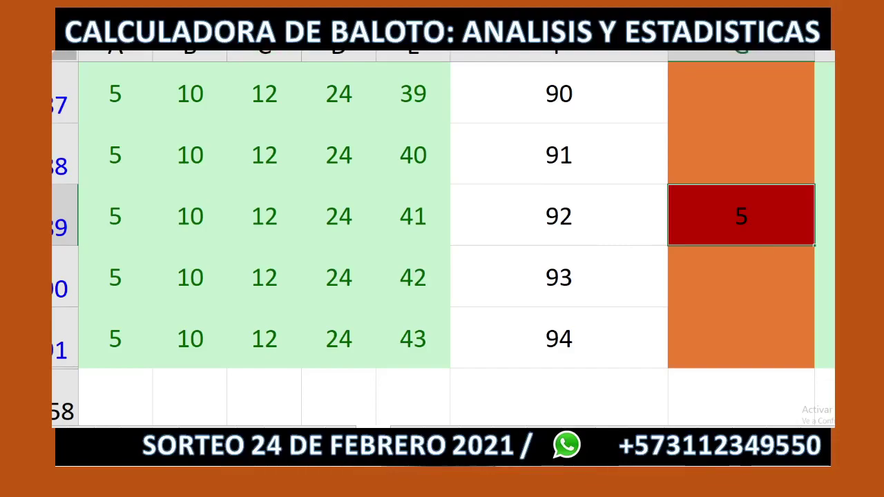
Save the combinations workbook despite the compatibility warning and return to the analysis report.
key(ctrl+s)
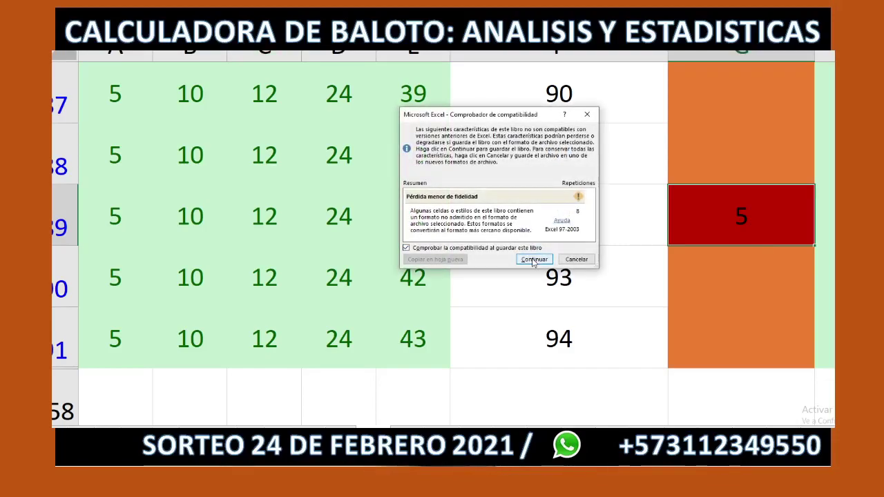
click(532, 261)
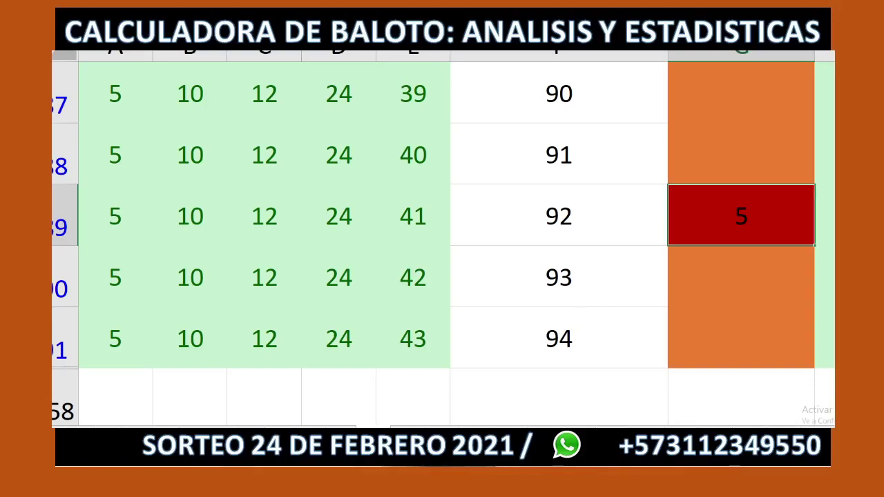
click(241, 404)
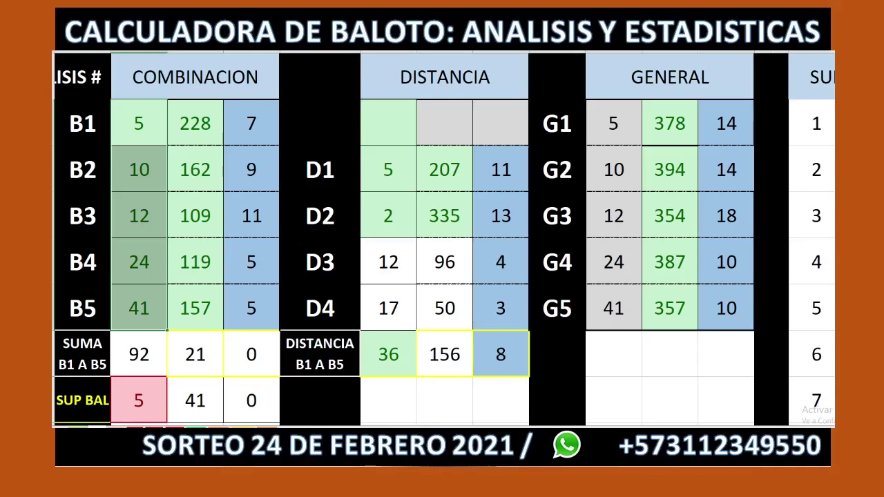
Bring up the screen recorder window from the taskbar.
click(349, 399)
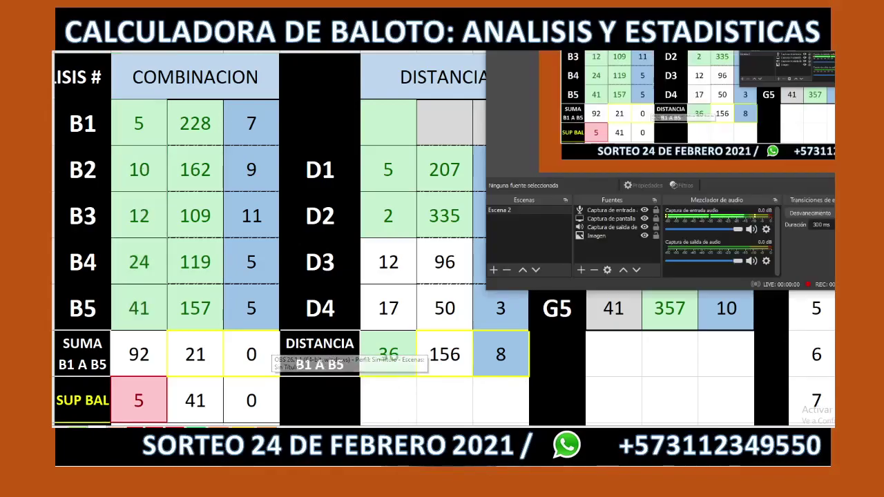